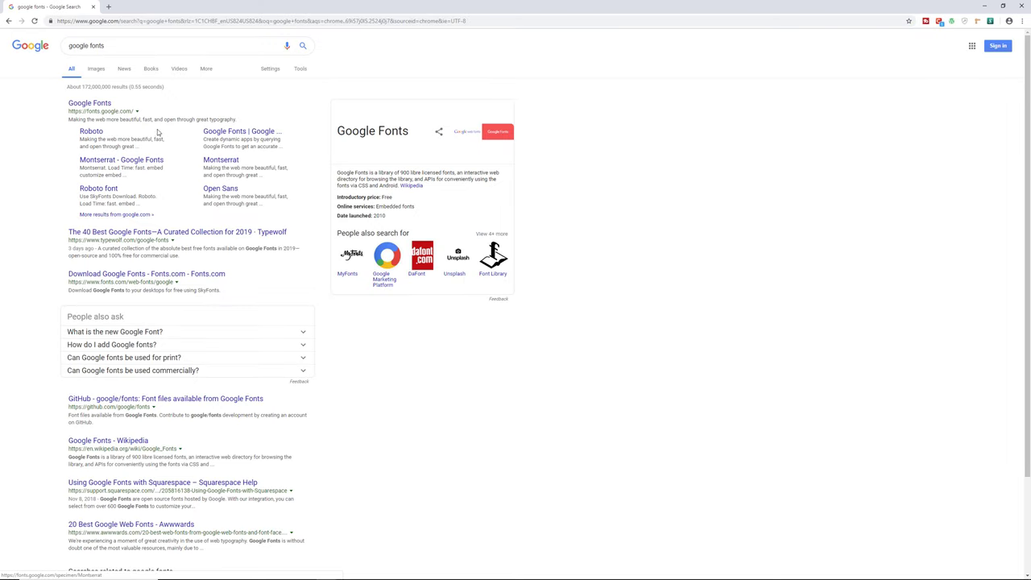
Step: Open the Google Fonts directory from the 'google fonts' search results
click(99, 105)
Step: Zoom in the page and uncheck Serif and Handwriting, leaving 590 of 915 families
key(ctrl+plus)
key(ctrl+plus)
key(ctrl+plus)
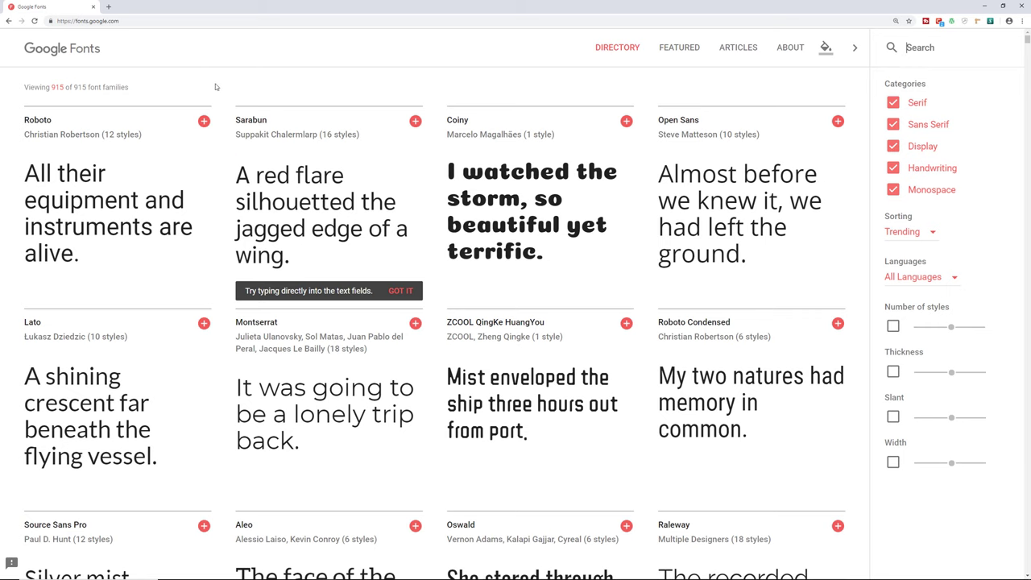
mouse_move(45, 132)
scroll(652, 306, down, 3)
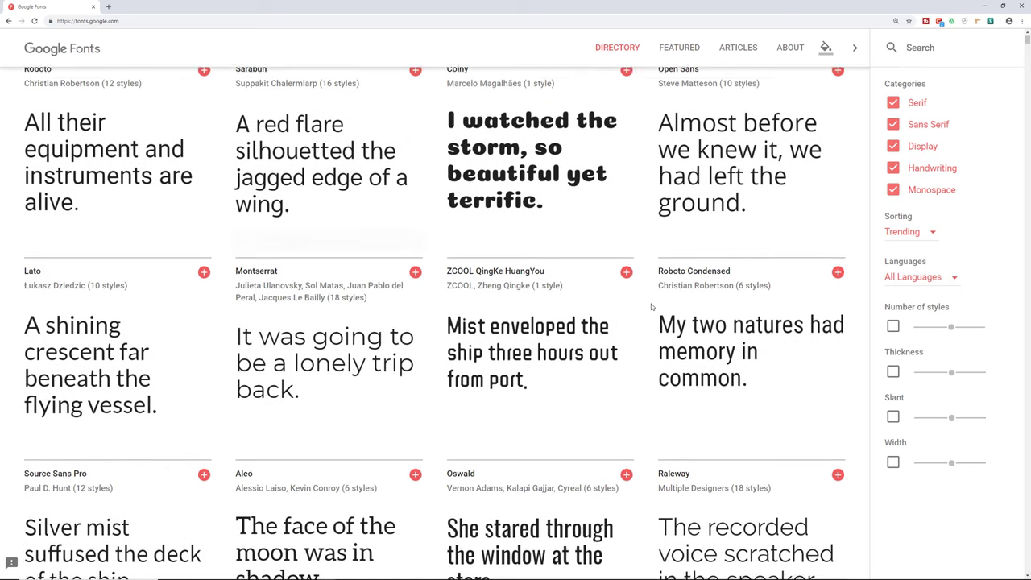
scroll(653, 306, down, 7)
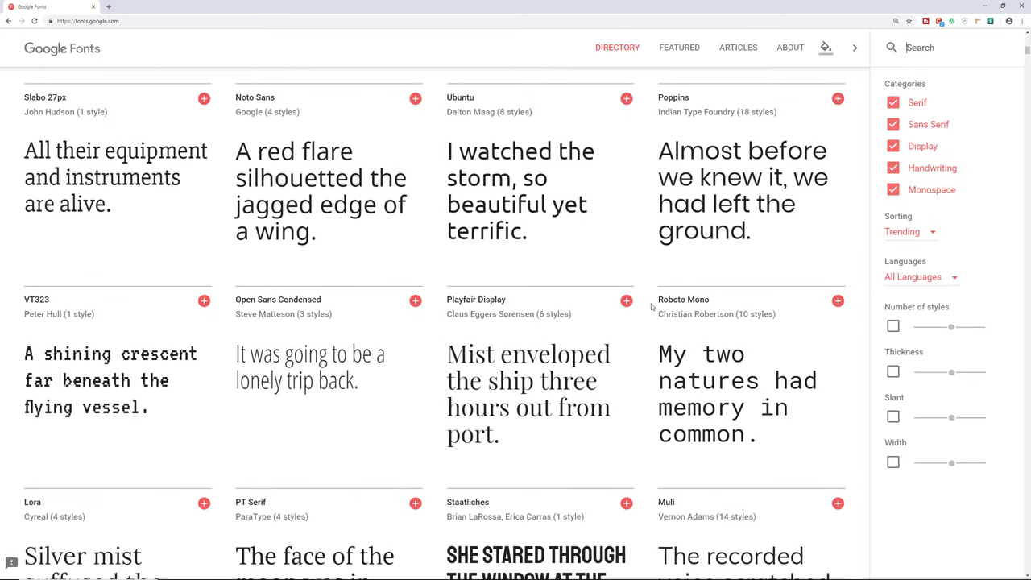
click(894, 104)
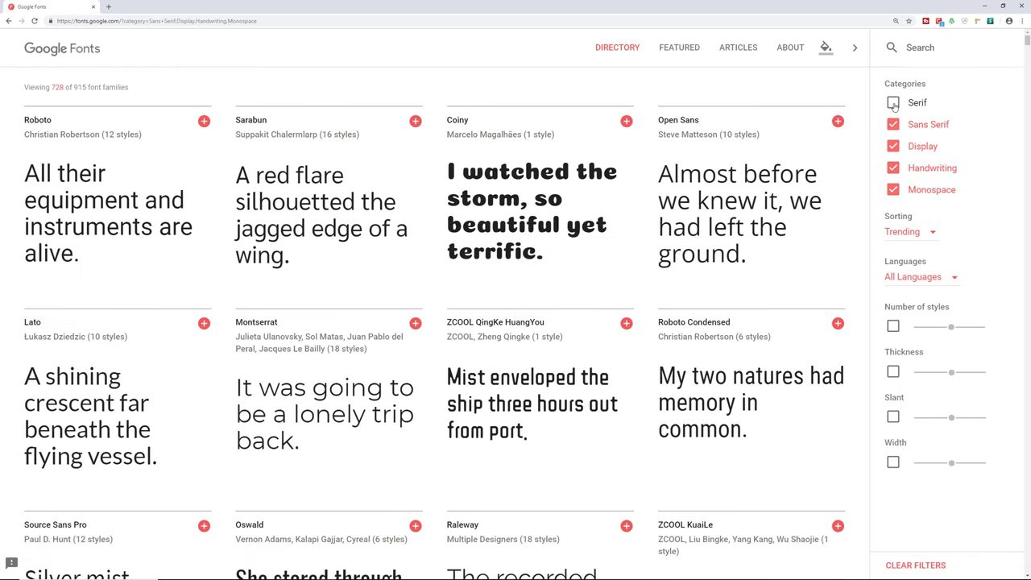
click(893, 168)
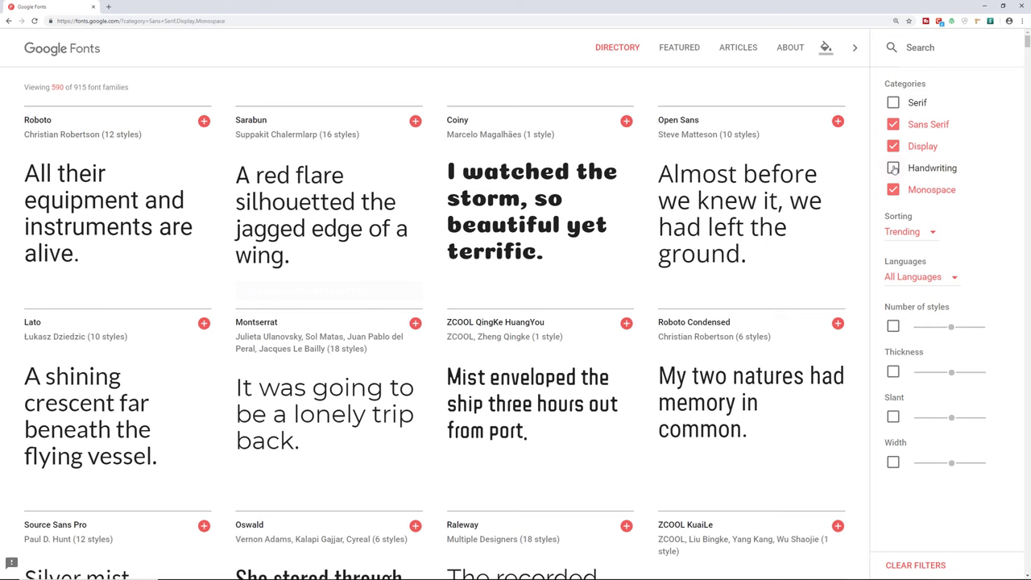
mouse_move(332, 184)
mouse_move(169, 206)
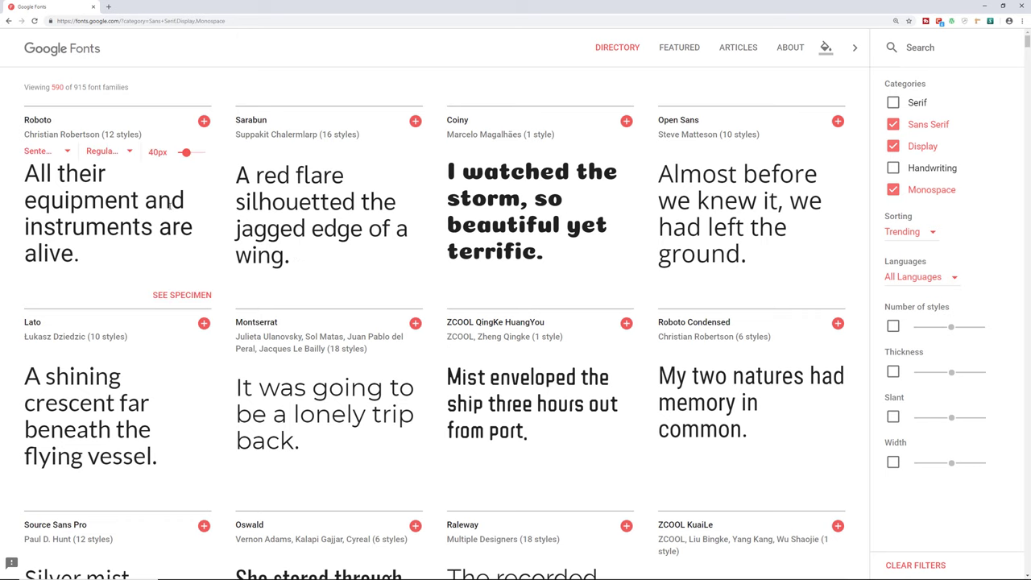
Step: View the Roboto specimen page, then return to the full 915-family directory
click(180, 296)
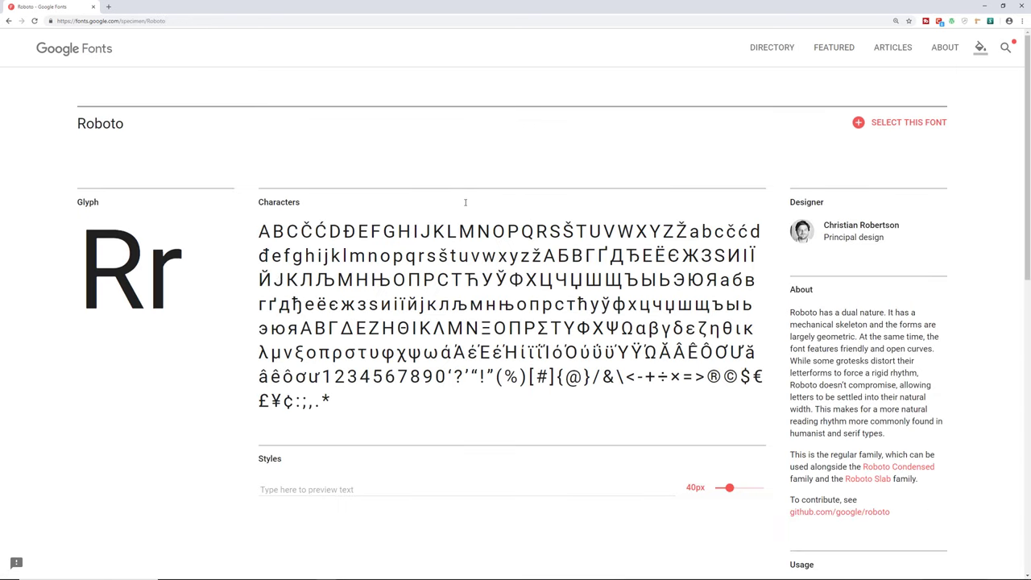
click(308, 489)
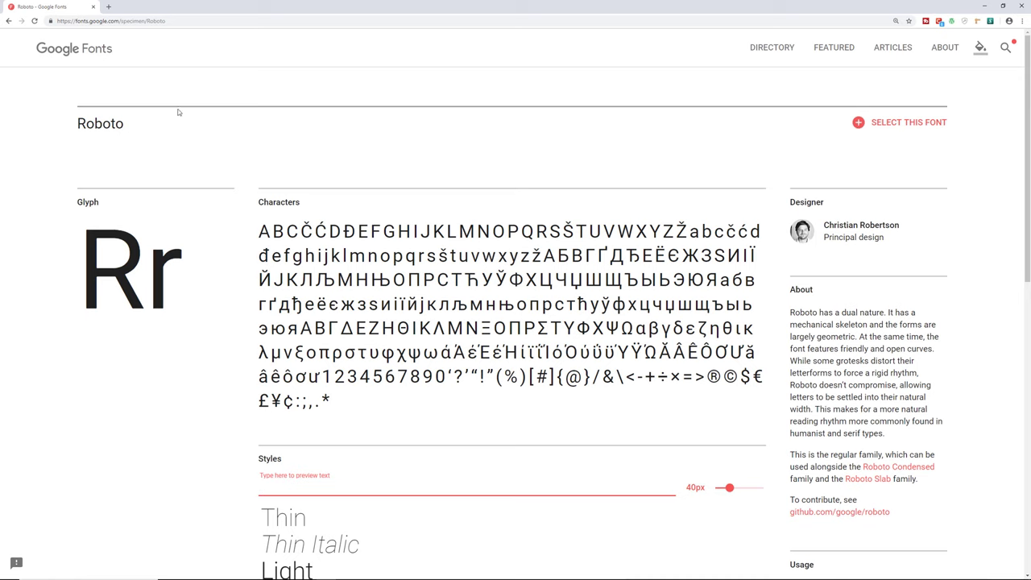
click(77, 51)
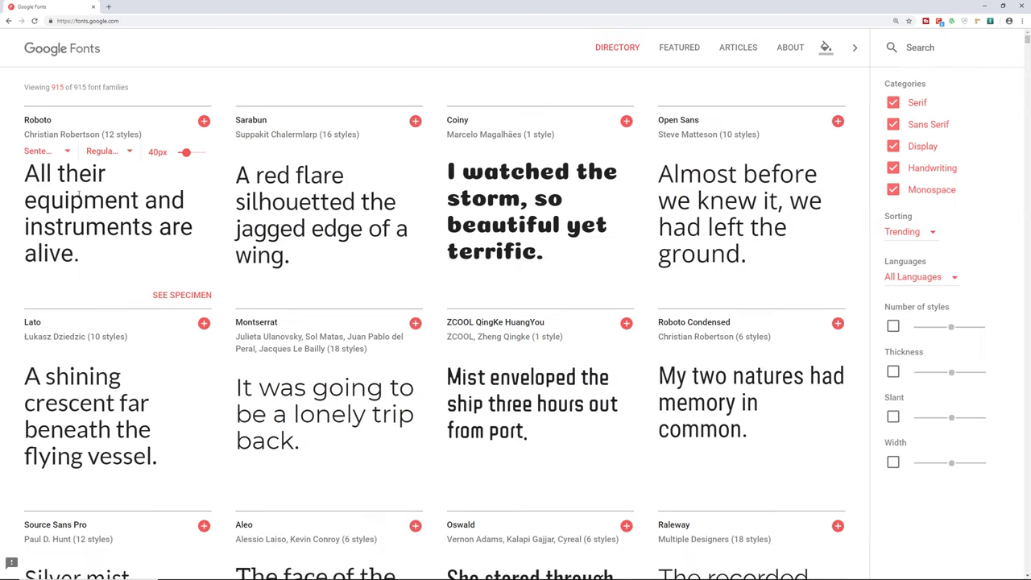
Step: Add Roboto to the selection and download the family as Roboto.zip
click(204, 121)
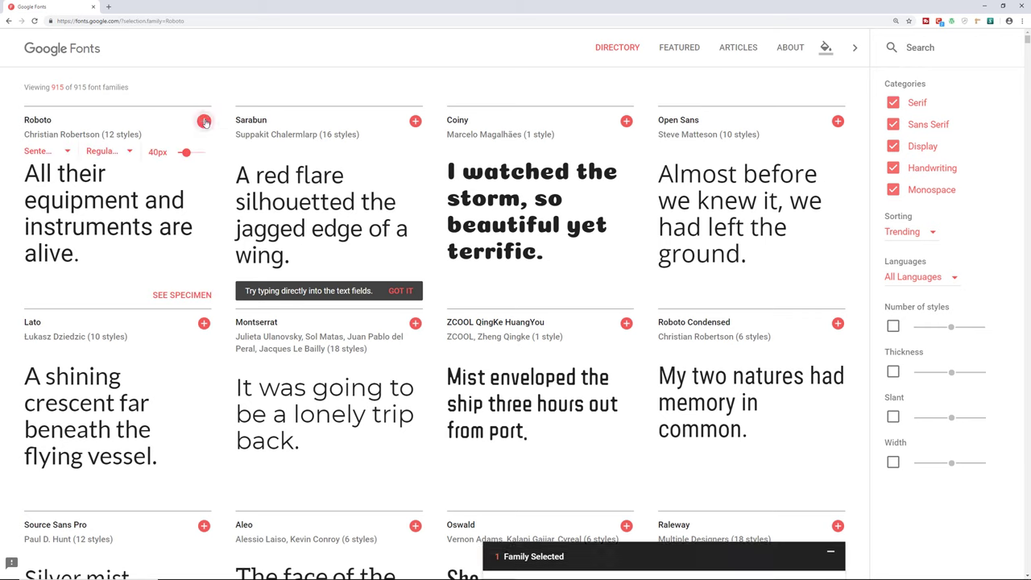
click(681, 562)
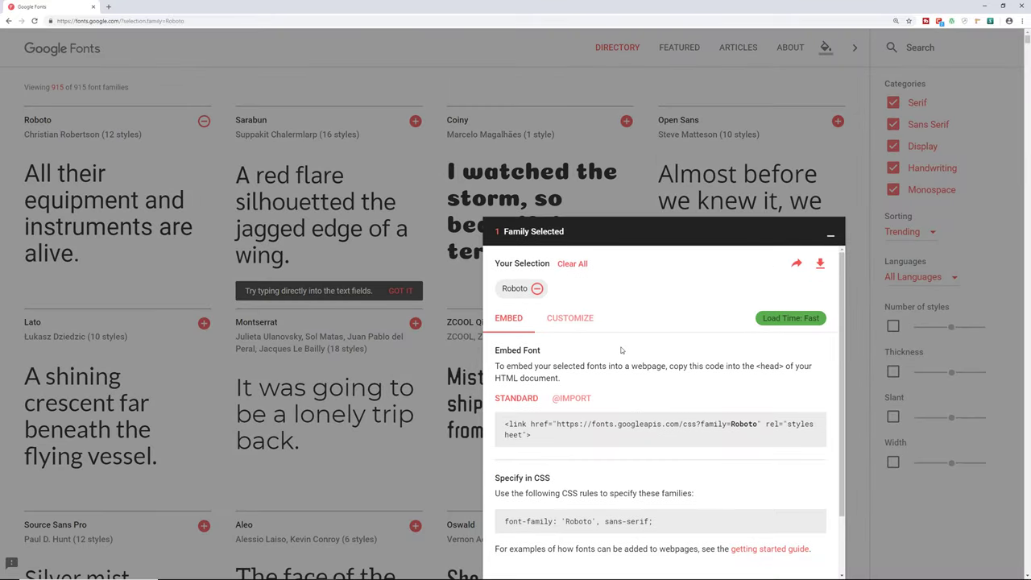
click(821, 266)
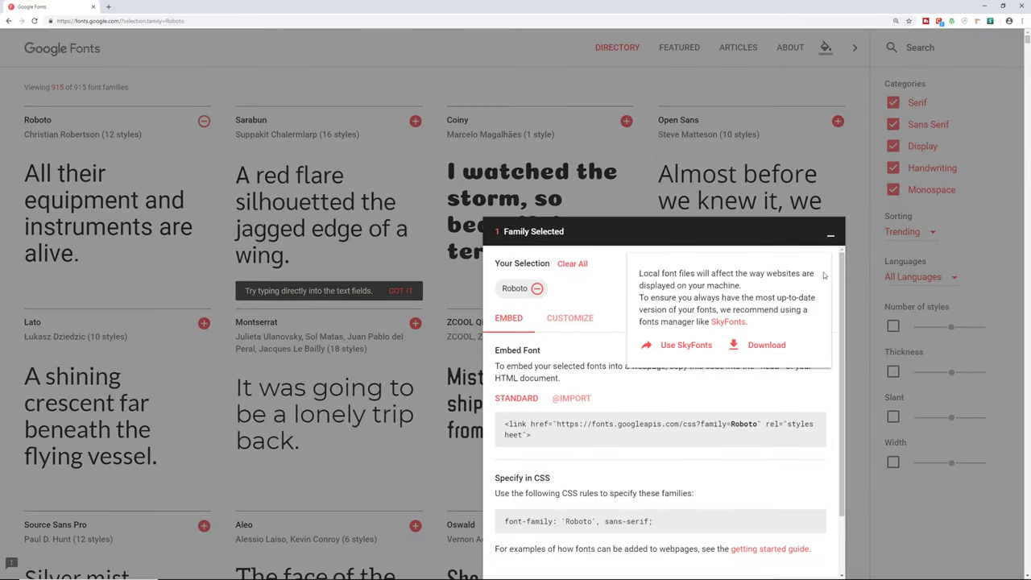
click(759, 346)
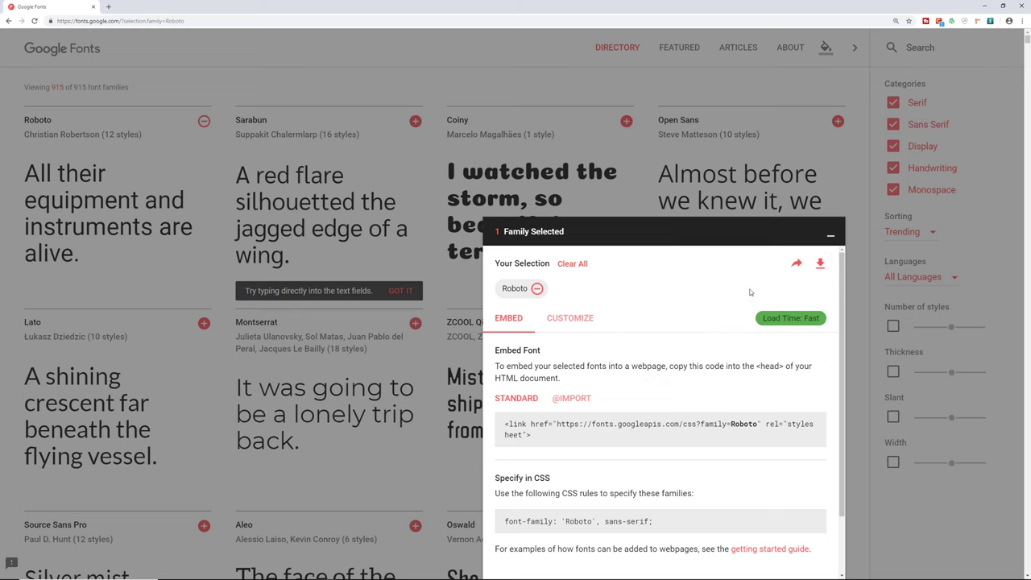
click(821, 267)
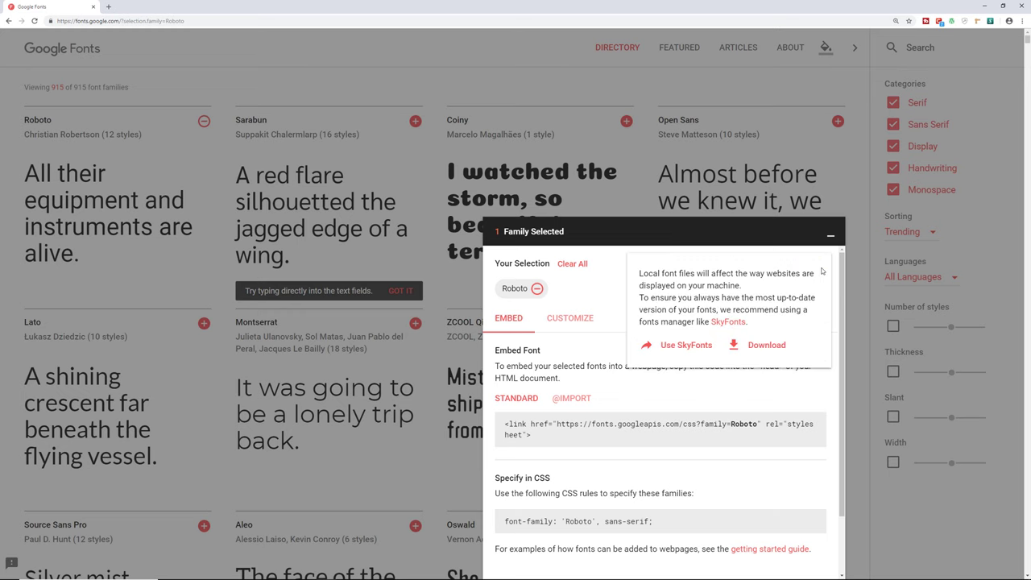
click(764, 346)
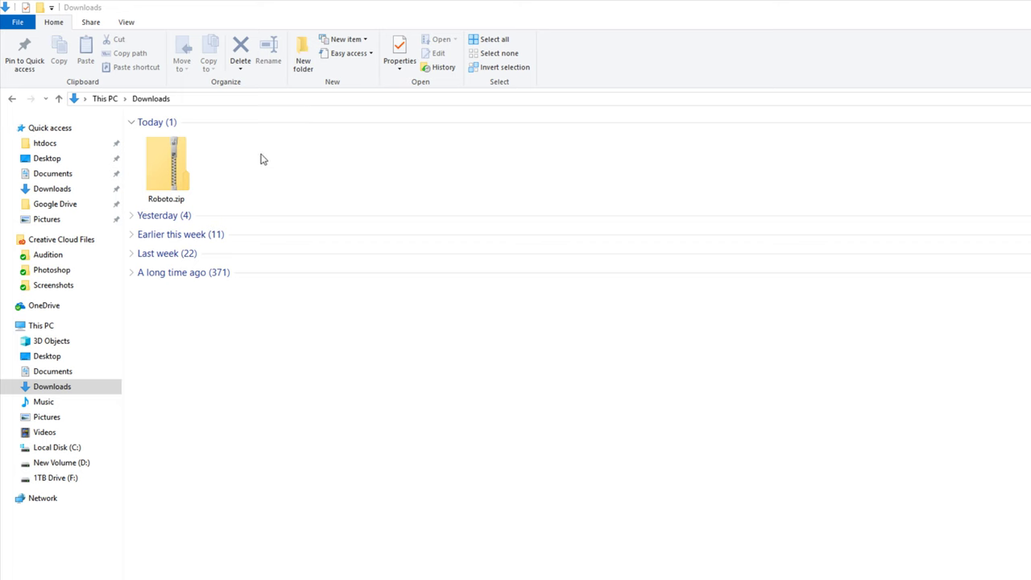
Step: Extract all of Roboto.zip into a new Roboto folder in Downloads
click(169, 171)
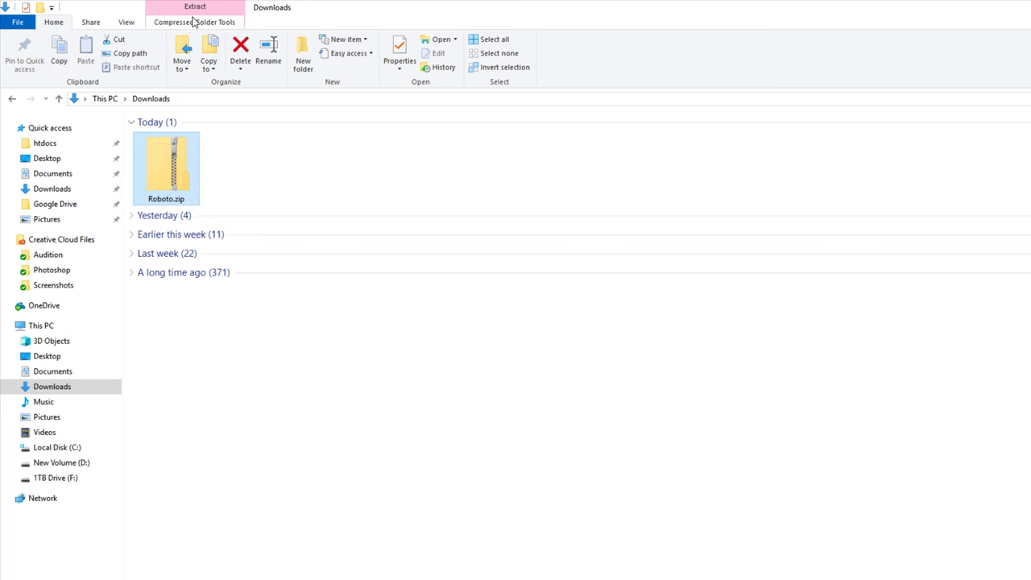
click(193, 22)
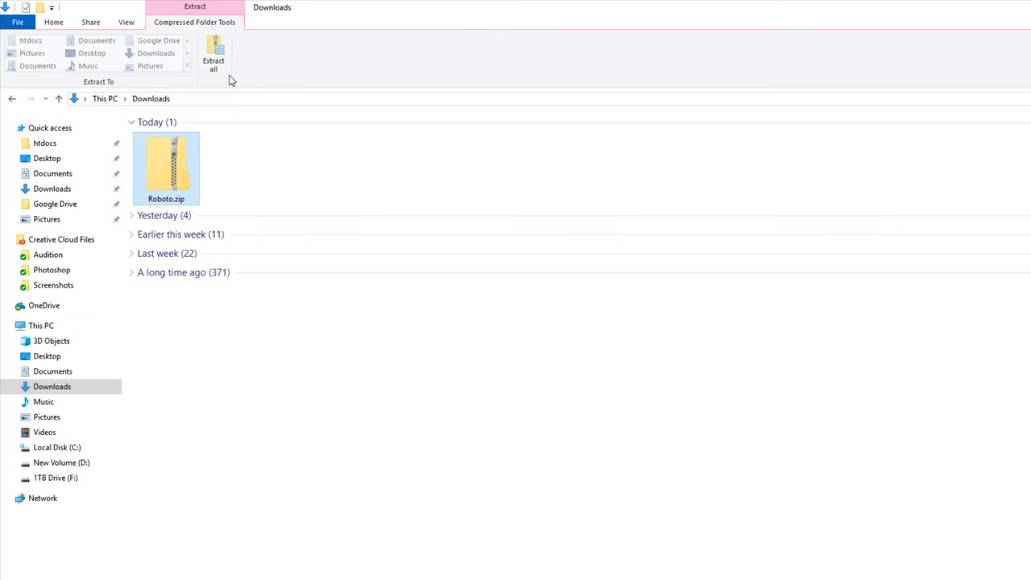
click(220, 66)
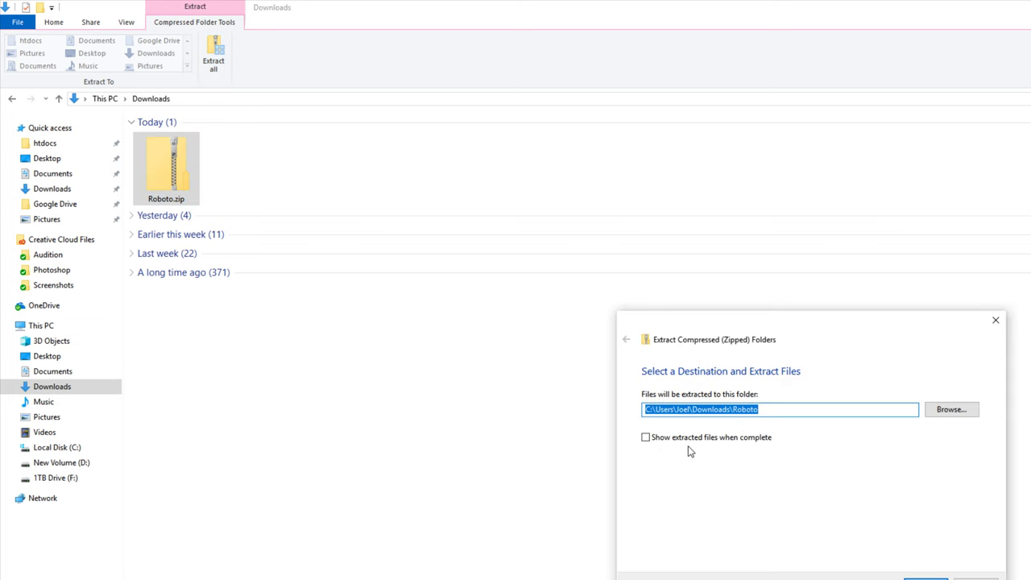
click(594, 375)
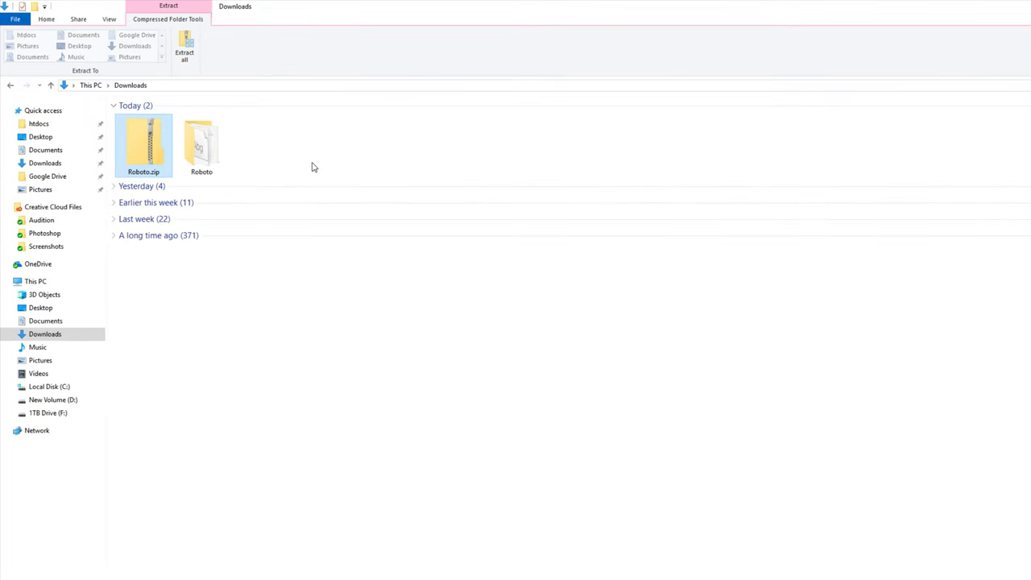
Step: Open the extracted Roboto folder and copy its .ttf font files
double_click(218, 153)
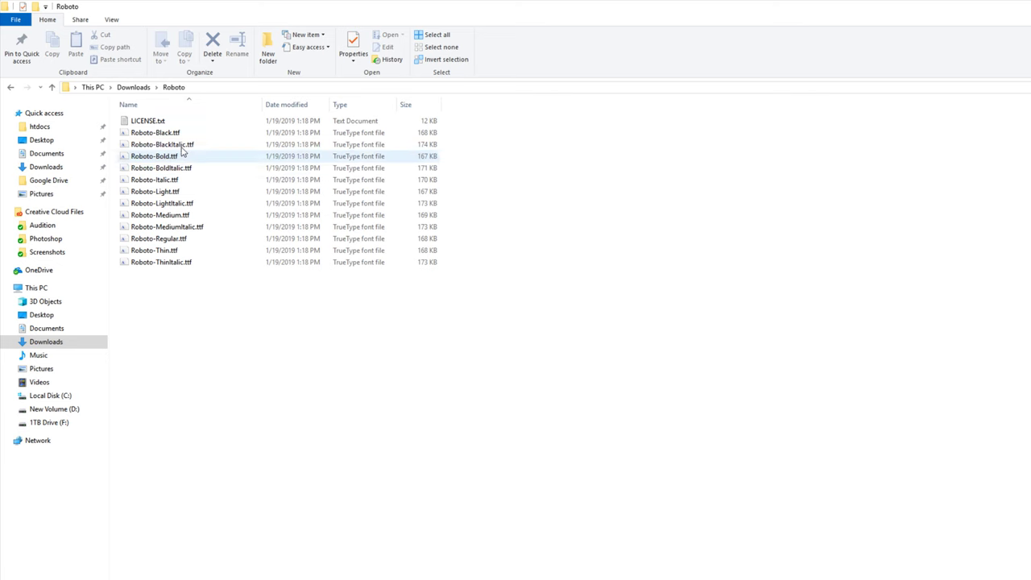
click(132, 88)
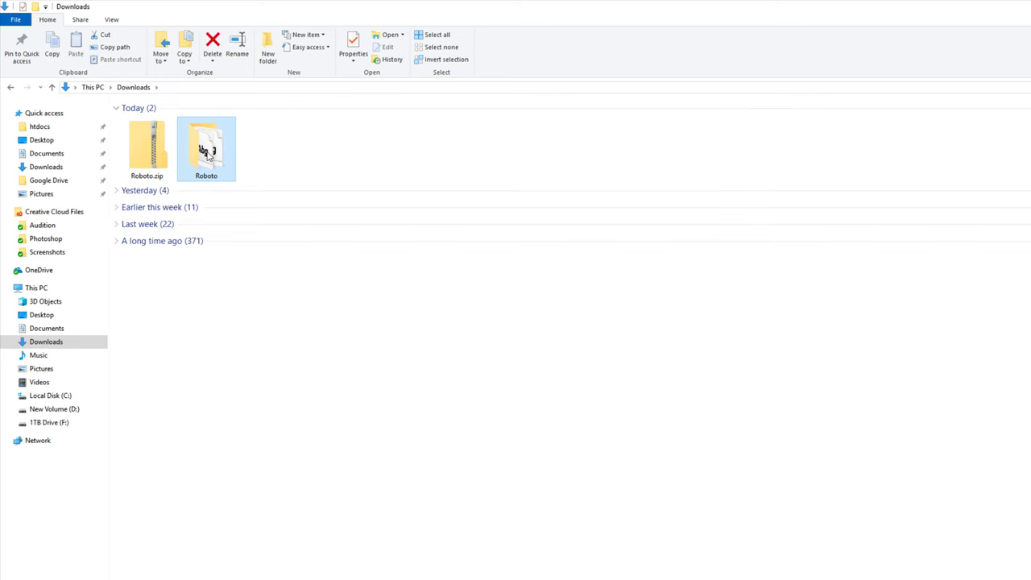
double_click(207, 156)
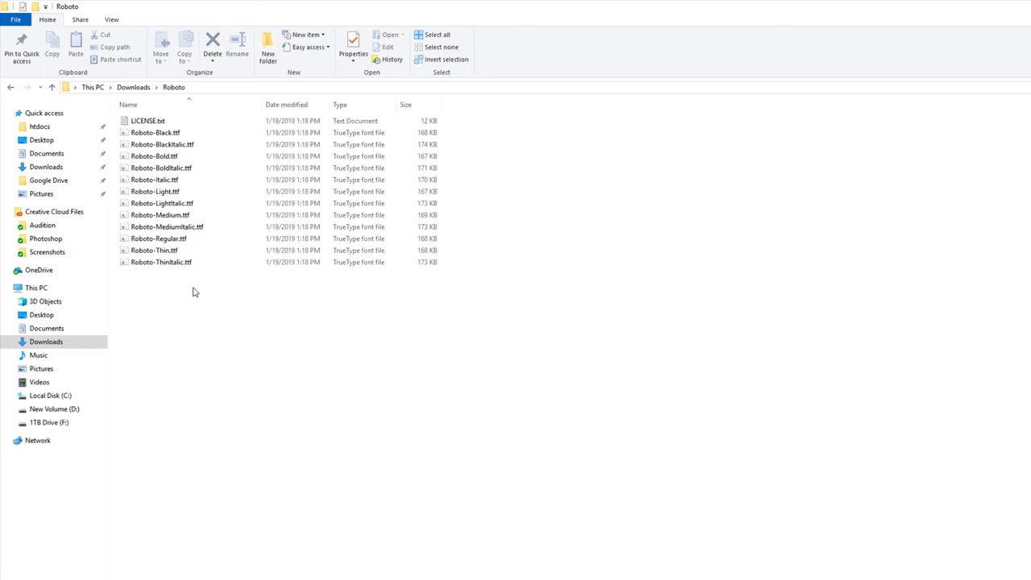
drag(191, 294, 161, 130)
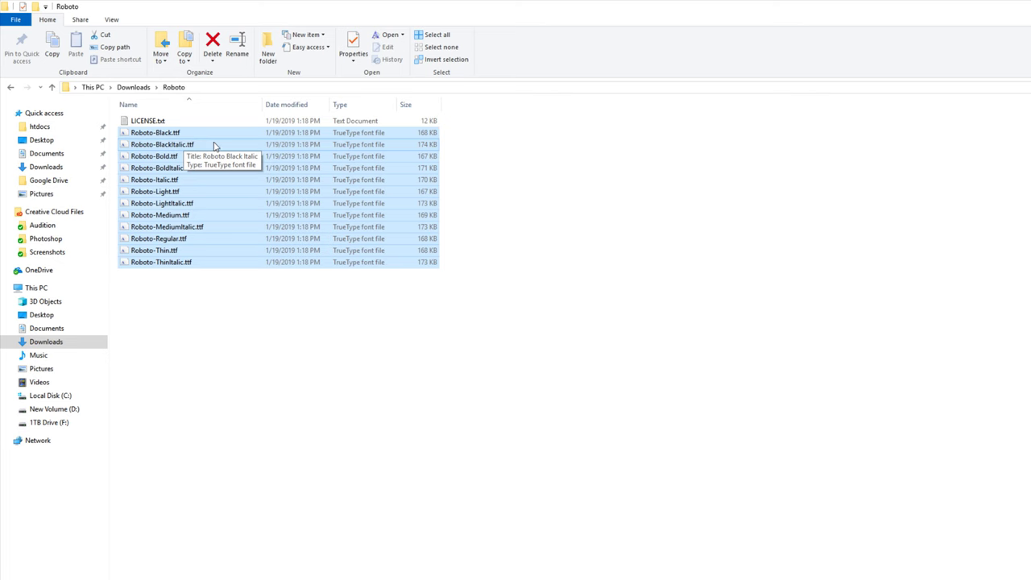
key(ctrl+c)
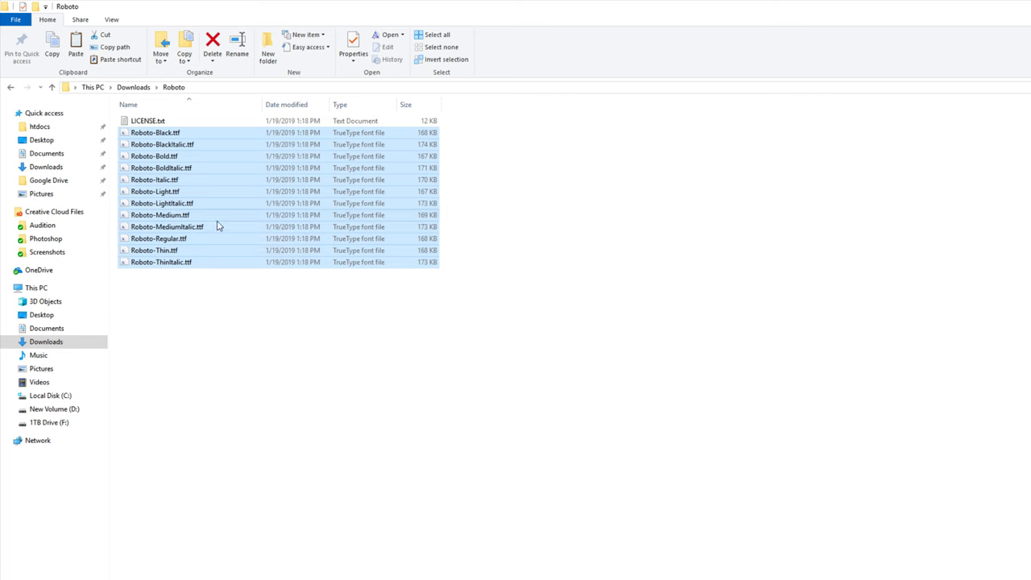
Step: Check the folder's layout options, reselect the .ttf files, and go to This PC
click(262, 387)
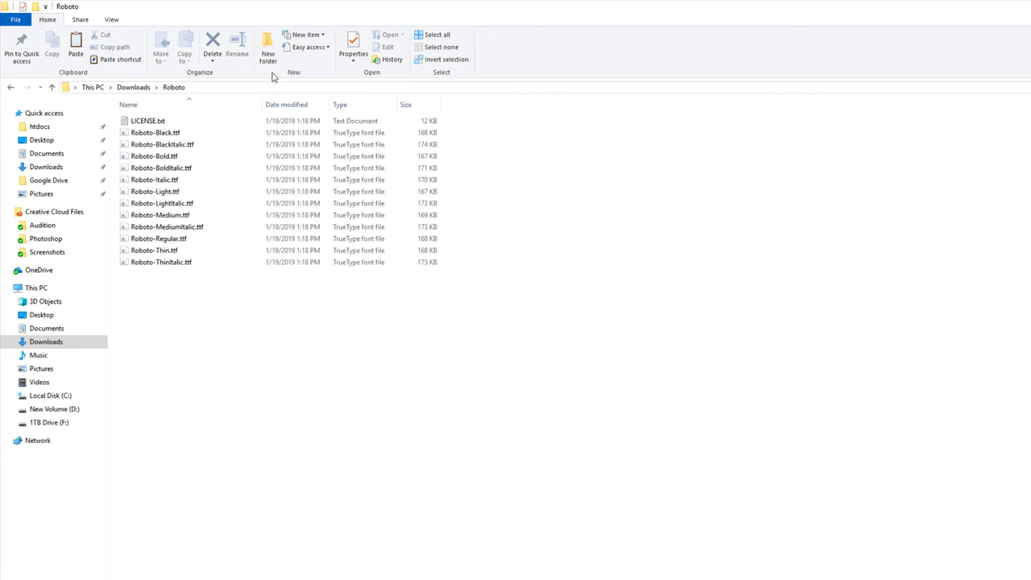
click(105, 21)
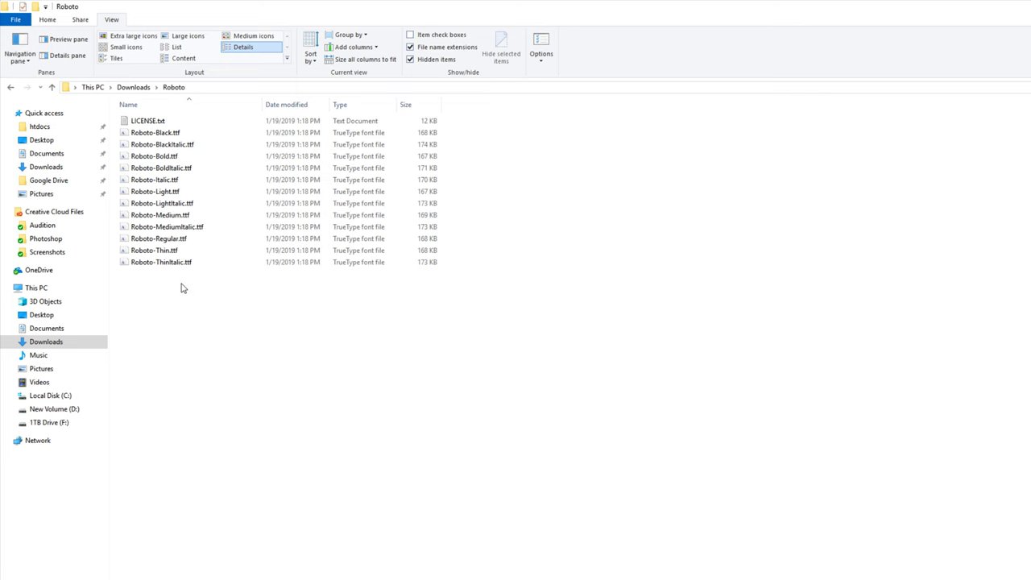
drag(184, 291, 167, 132)
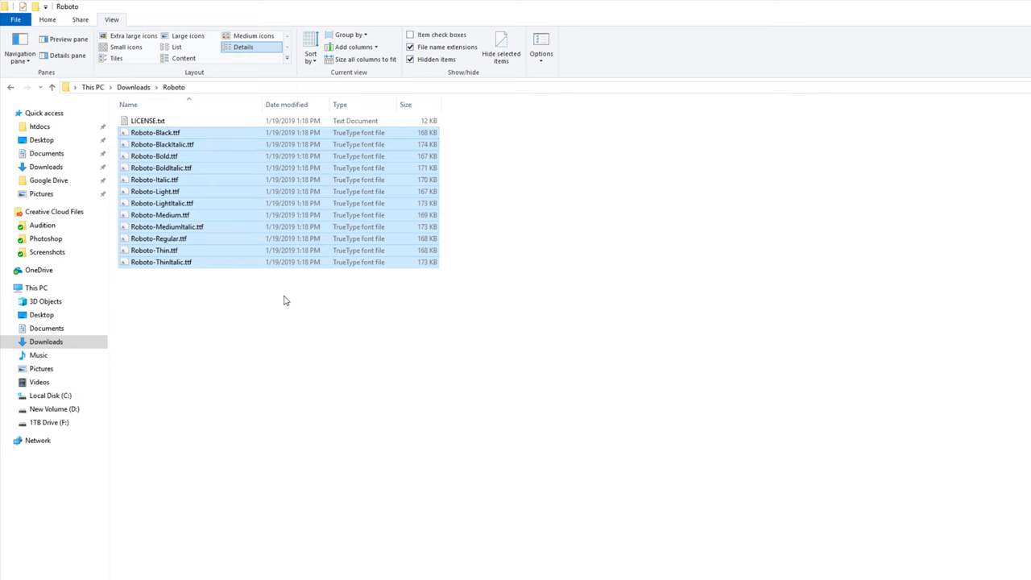
click(56, 293)
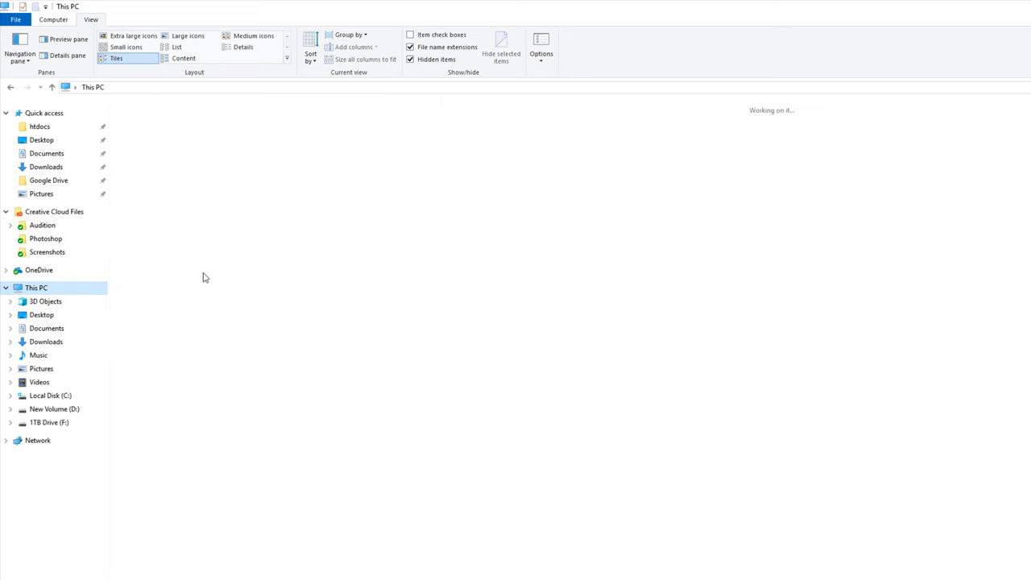
Step: Paste the Roboto fonts into C:\Windows\Fonts to install them, then return to Windows
double_click(208, 187)
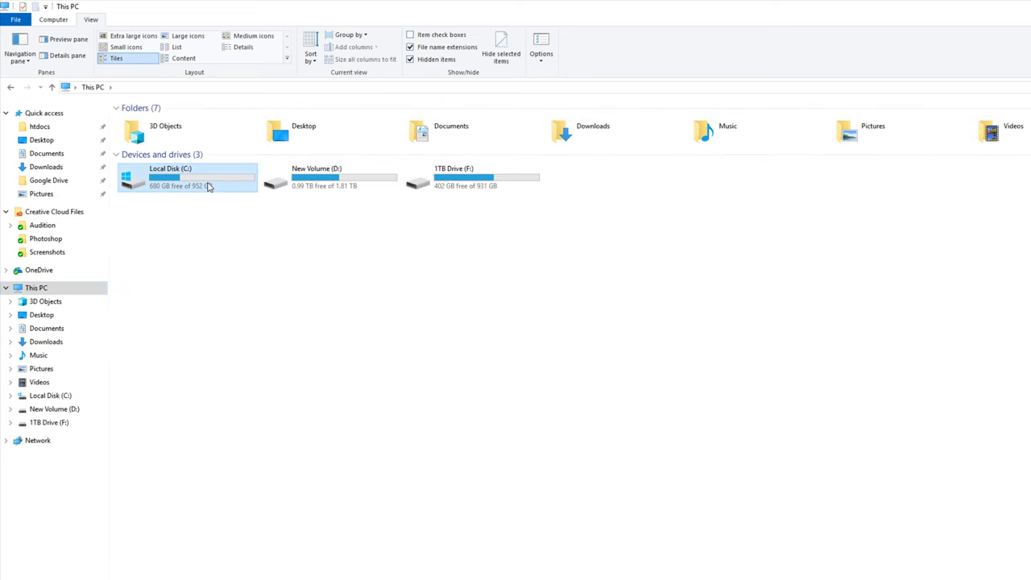
double_click(177, 251)
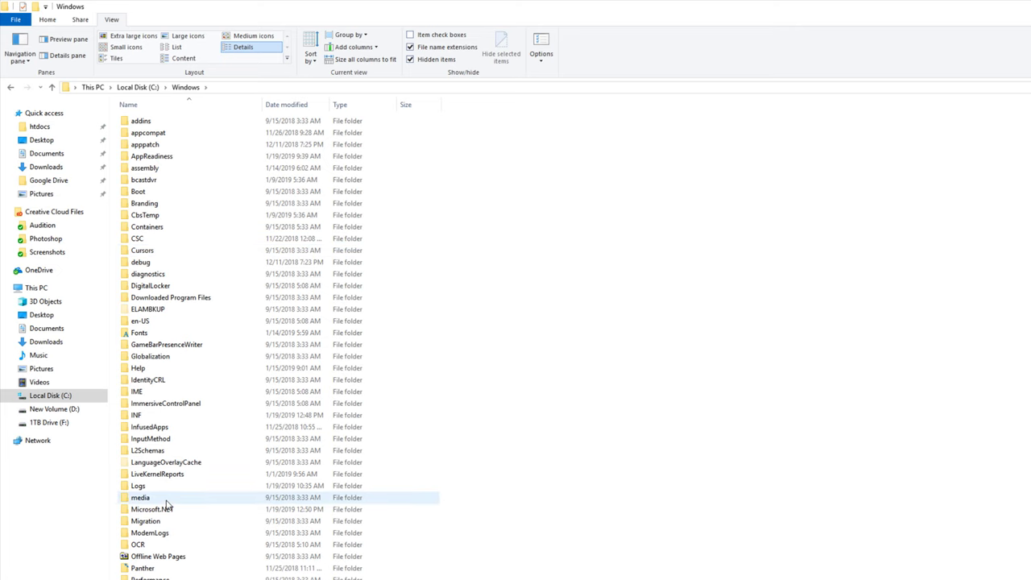
double_click(143, 334)
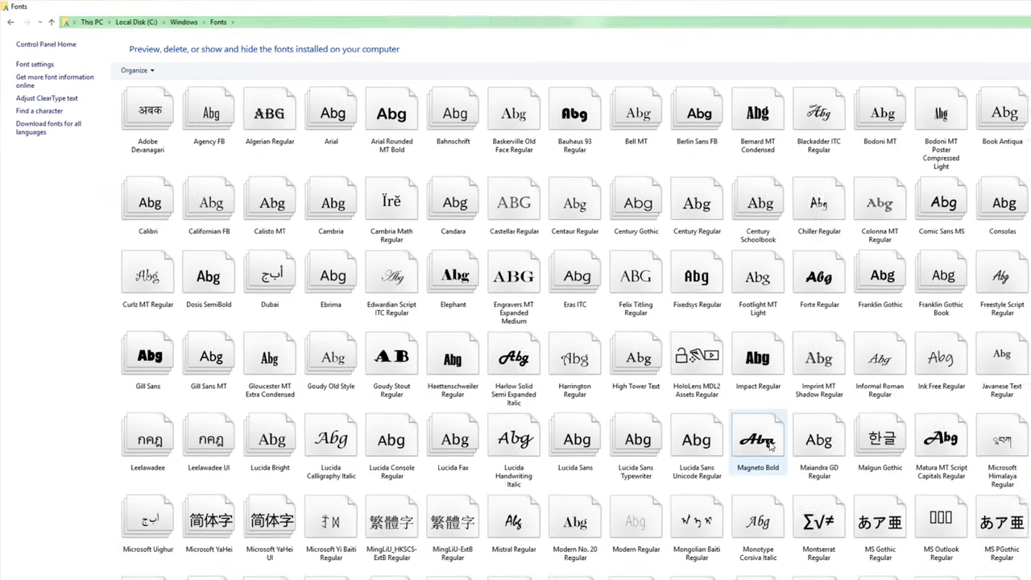
click(771, 446)
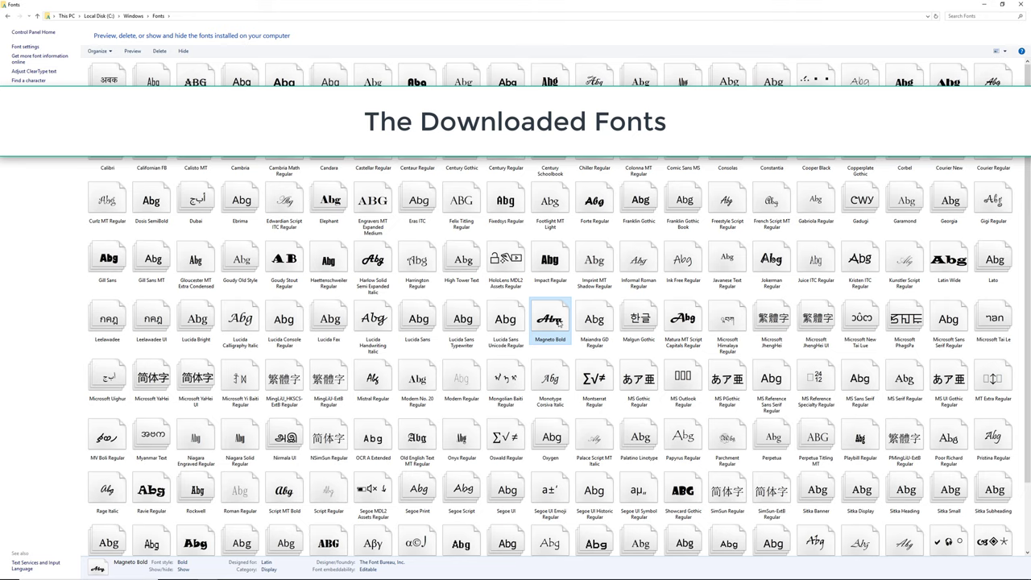
key(ctrl+v)
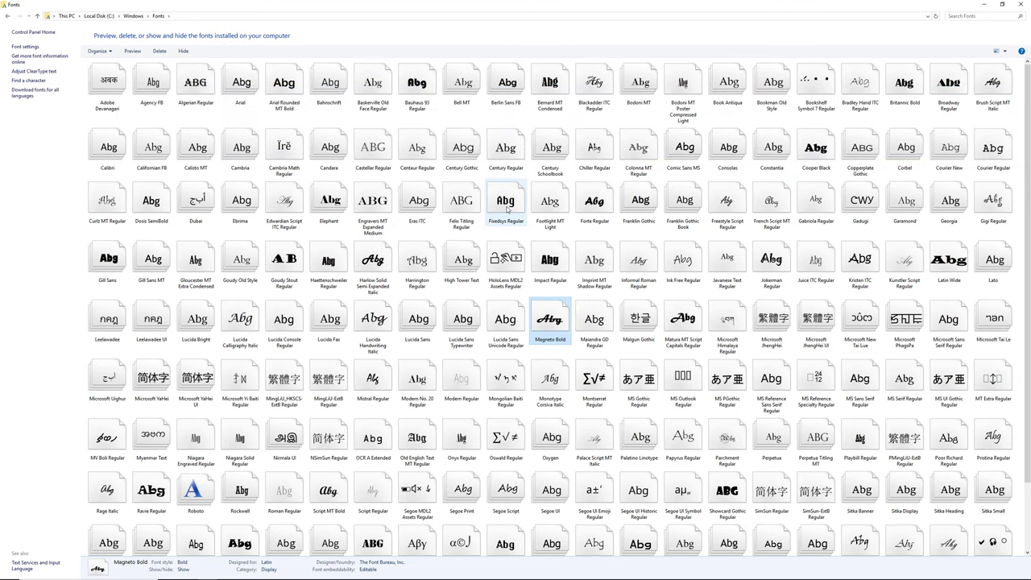
scroll(507, 214, down, 1)
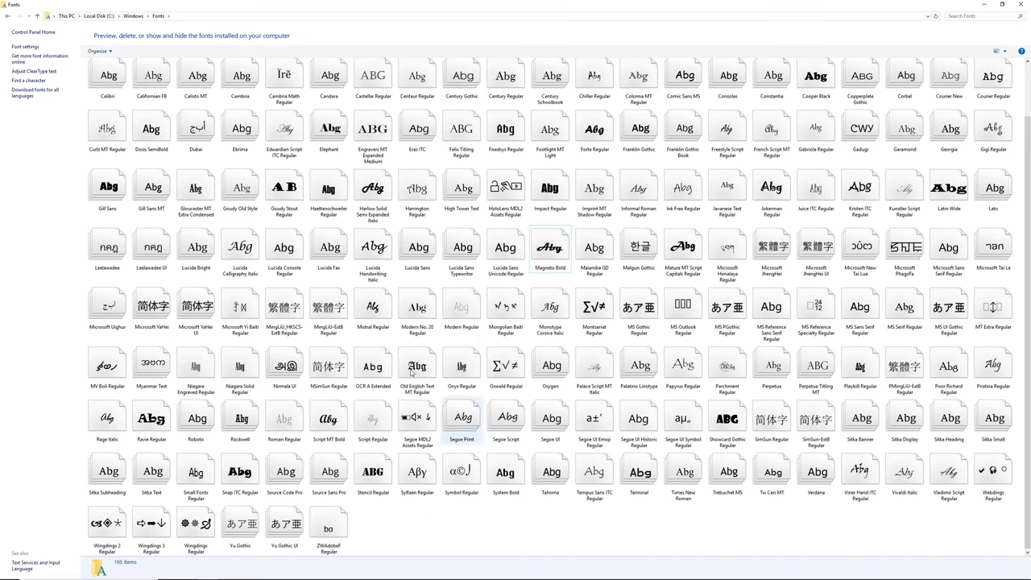
key(alt+Left)
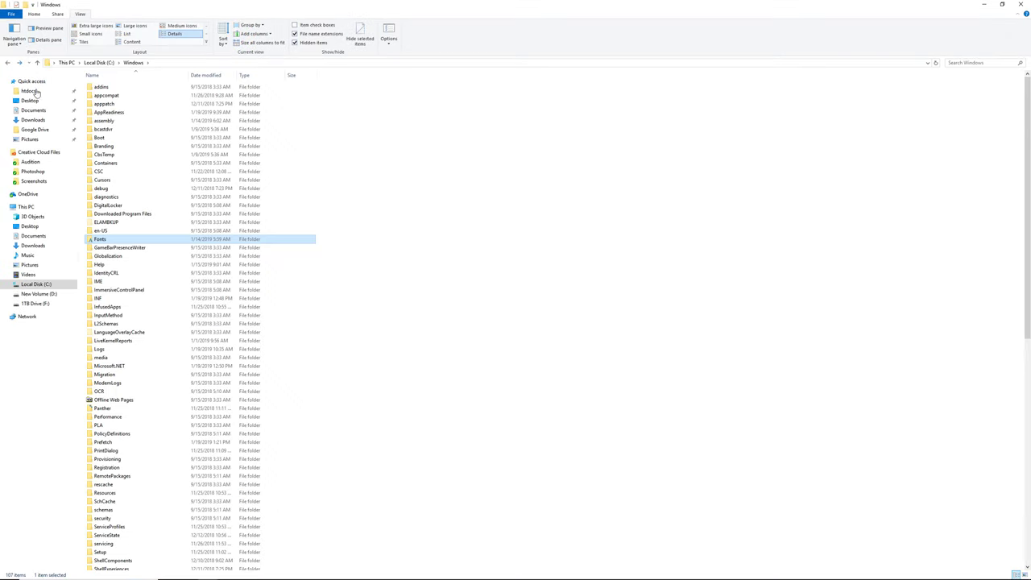
Step: Return to Downloads\Roboto and select the Roboto .ttf font files
click(46, 170)
double_click(209, 149)
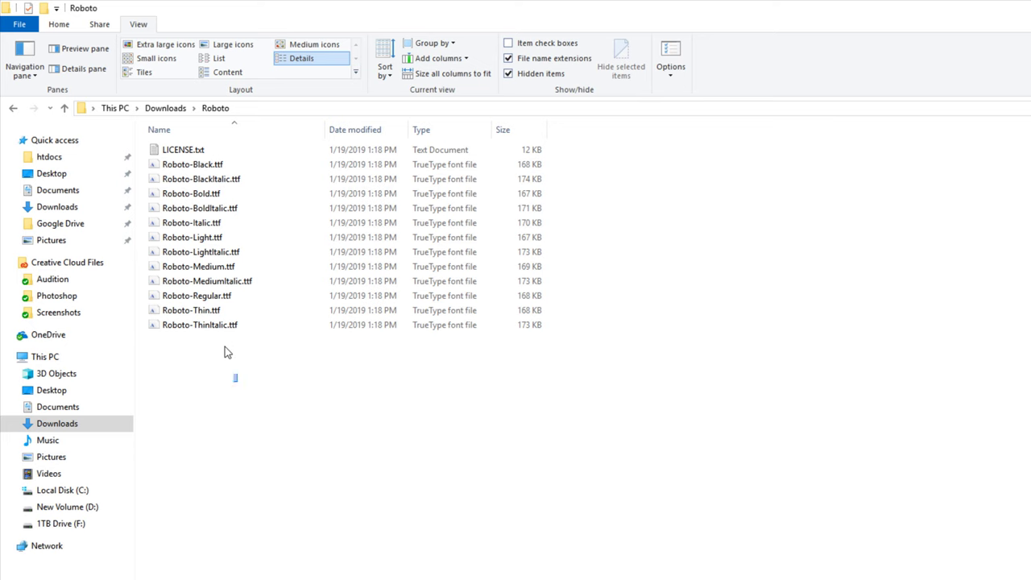
drag(224, 347, 199, 170)
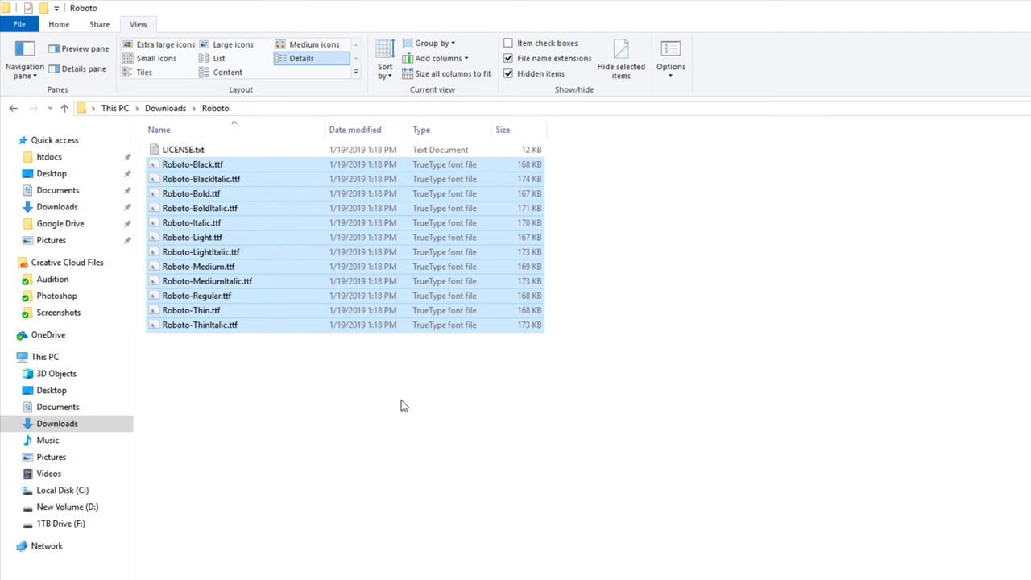
click(433, 435)
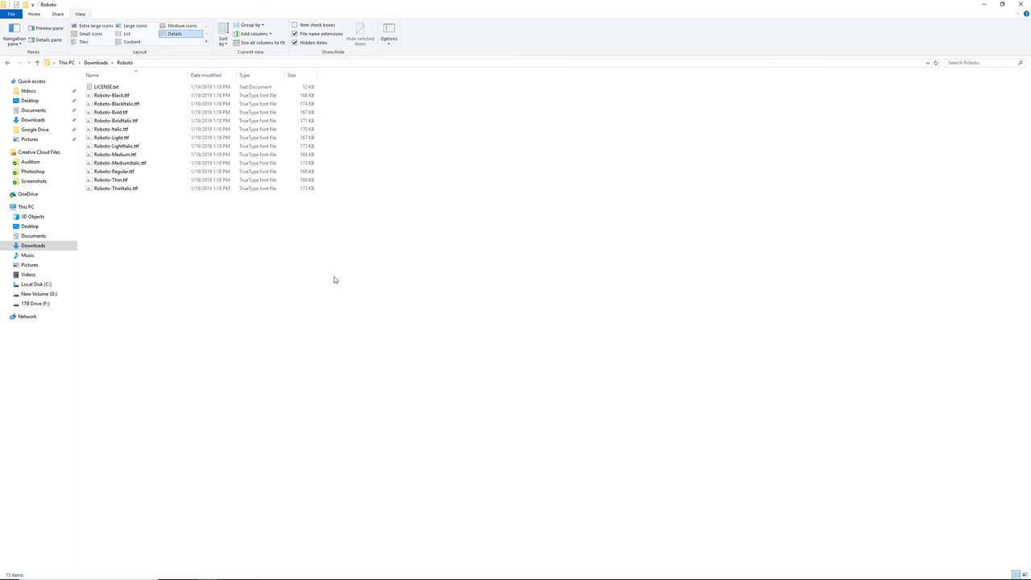
Step: Launch Photoshop by searching 'photoshop' from the Start menu
key(super)
text(photoshop)
key(Return)
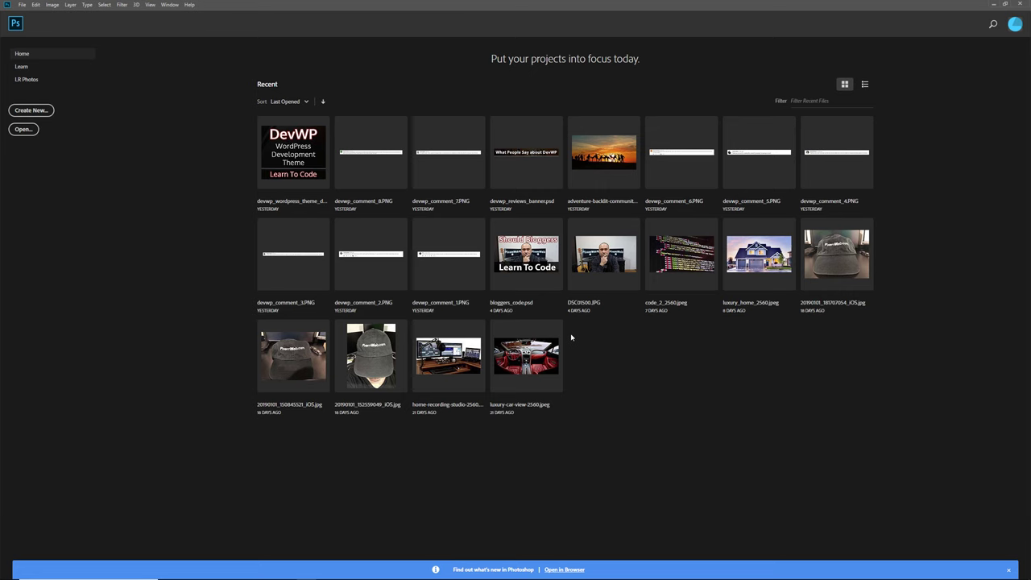
Step: Open the DevWP design and start editing the WordPress Development Theme text
click(303, 160)
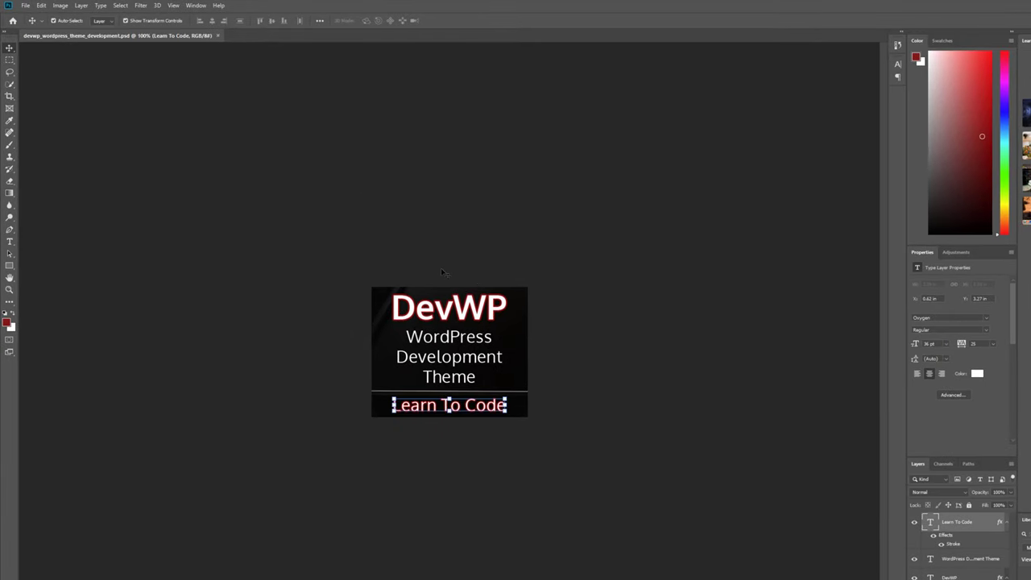
click(464, 341)
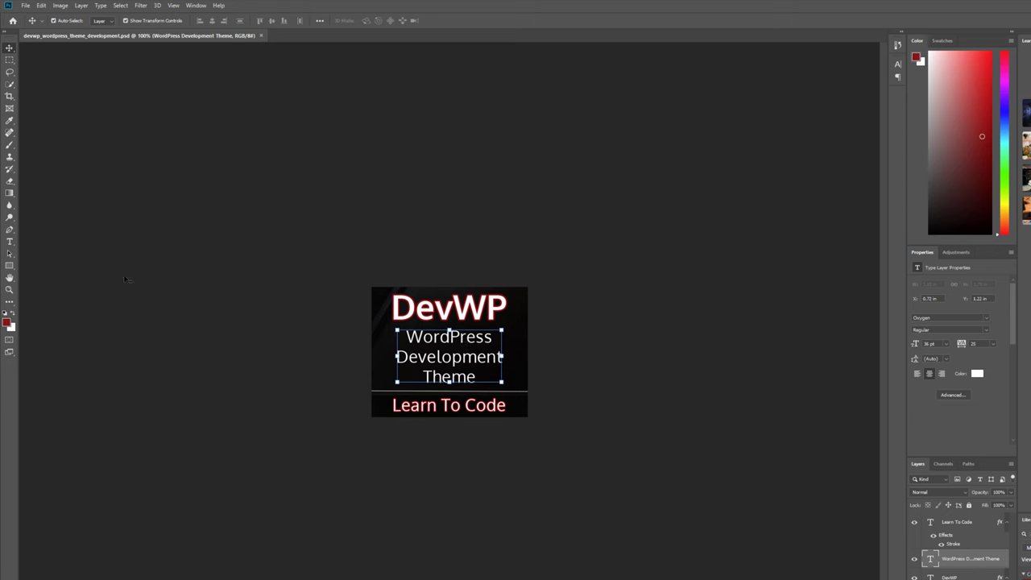
click(10, 242)
click(436, 357)
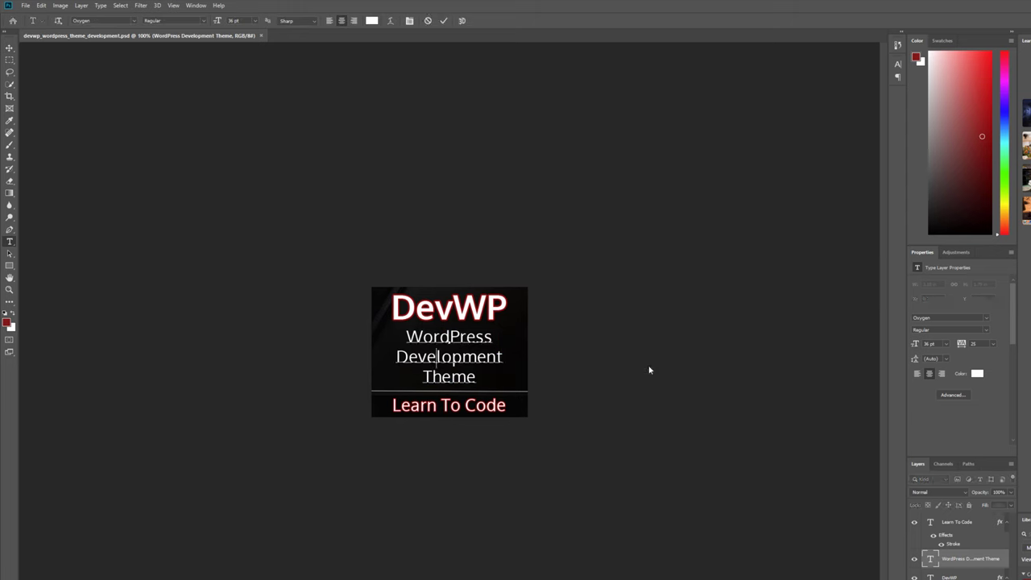
Step: Apply Roboto from the font family list to that text and commit
click(988, 318)
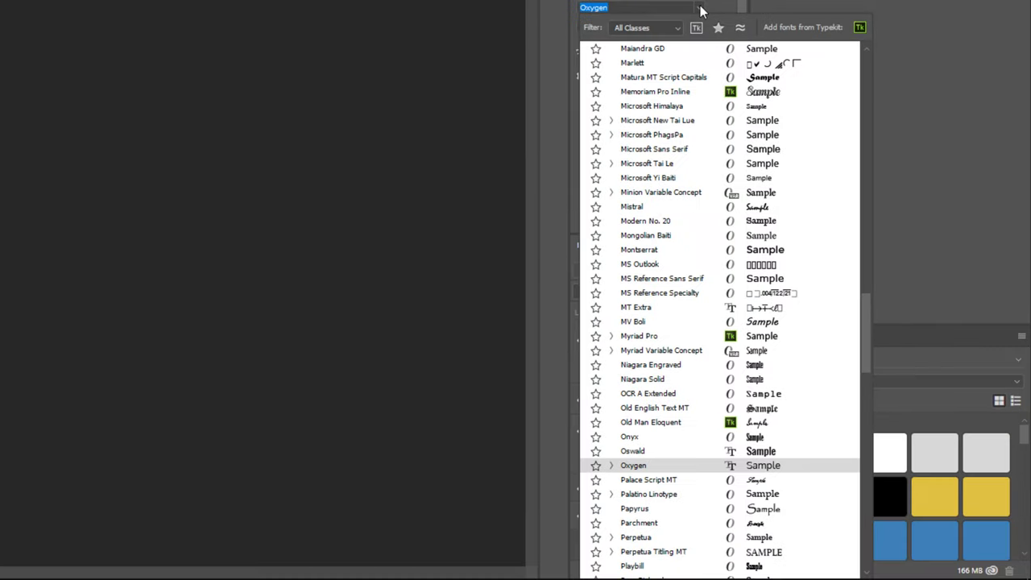
scroll(683, 266, down, 1)
scroll(683, 265, down, 5)
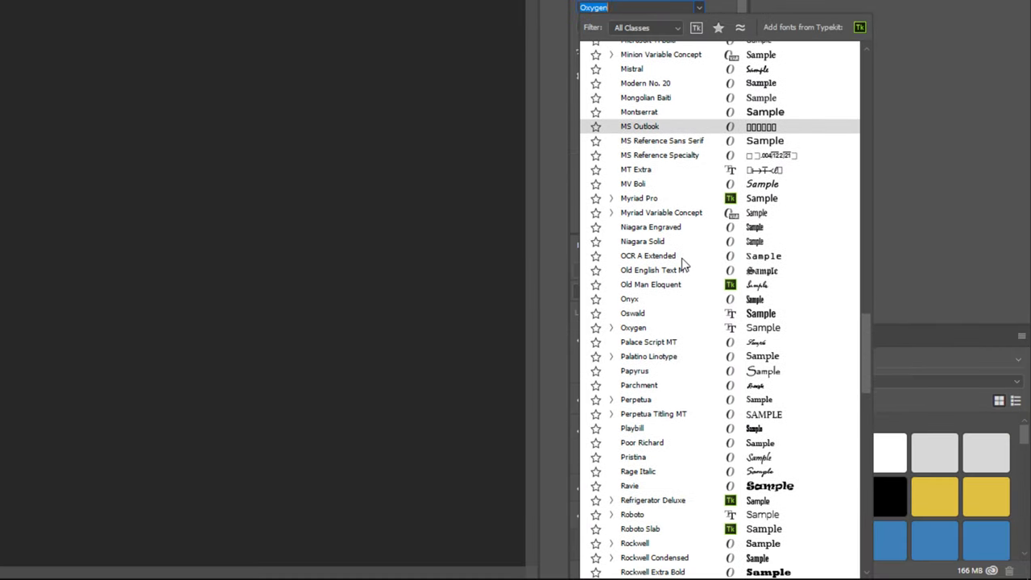
click(651, 516)
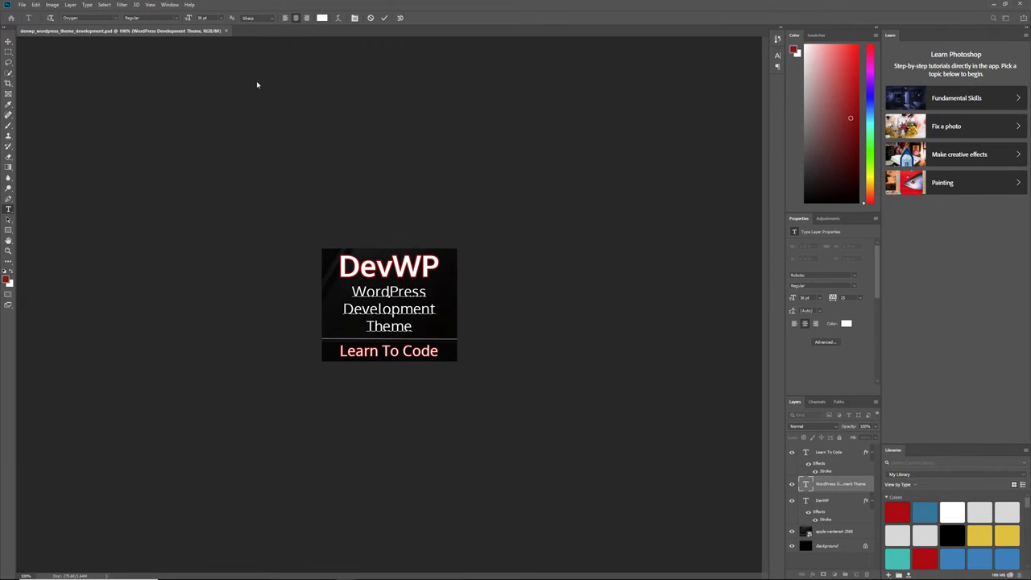
key(Escape)
Step: Close DevWP without saving and quit Photoshop
click(230, 31)
click(514, 217)
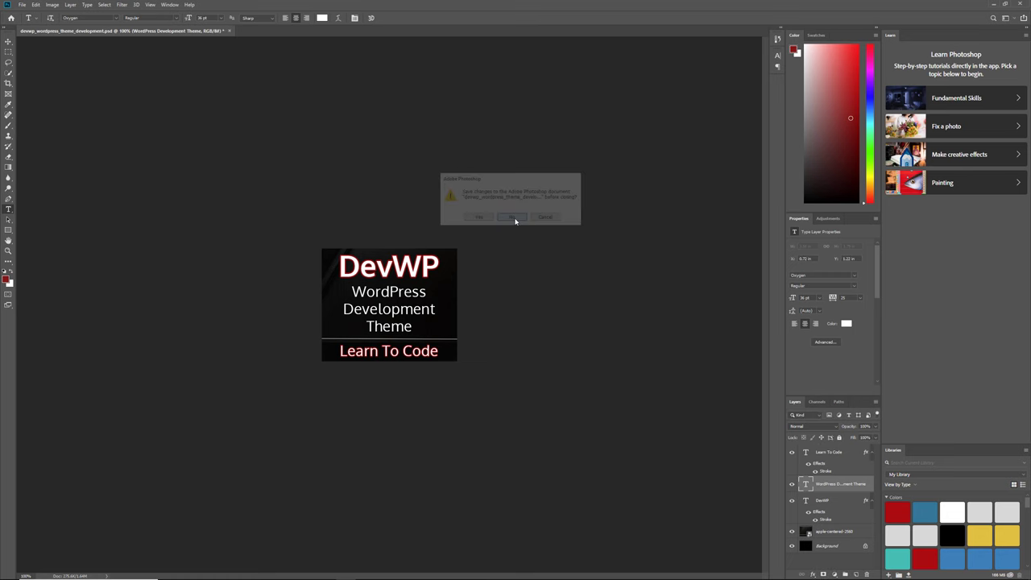
click(1021, 4)
Step: Create a new Letter-size print document and dismiss the welcome tour
click(35, 98)
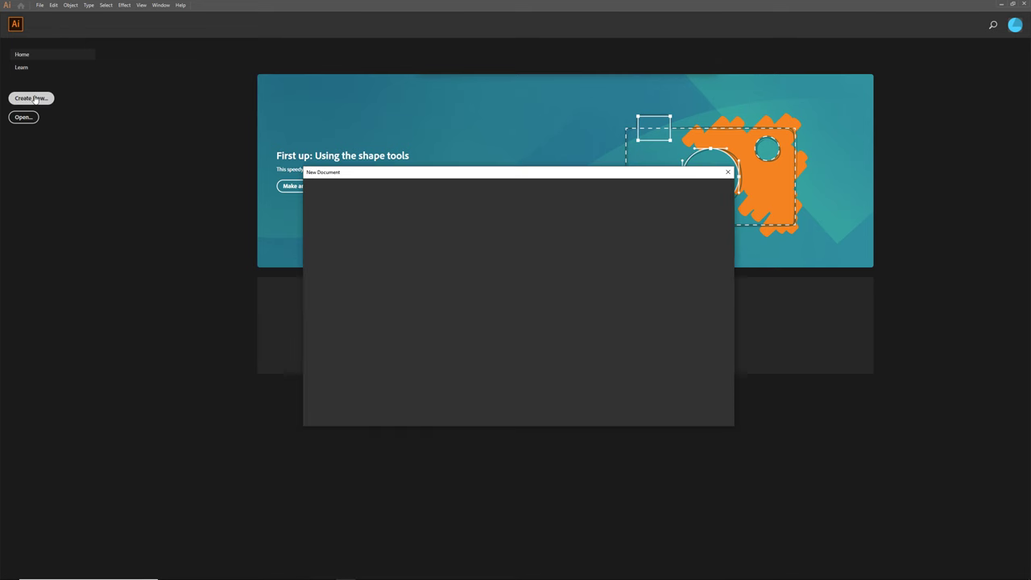
click(549, 189)
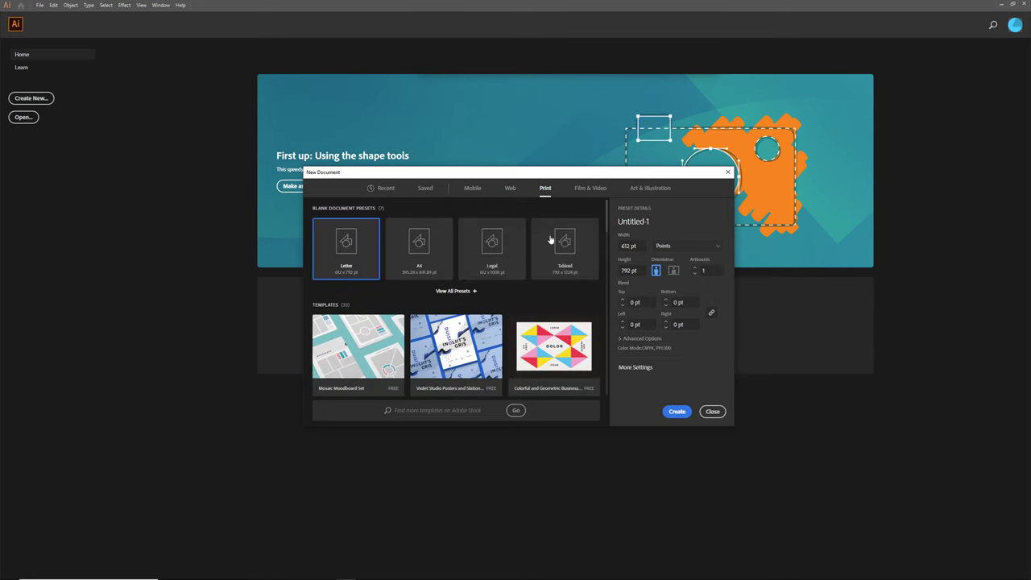
click(677, 411)
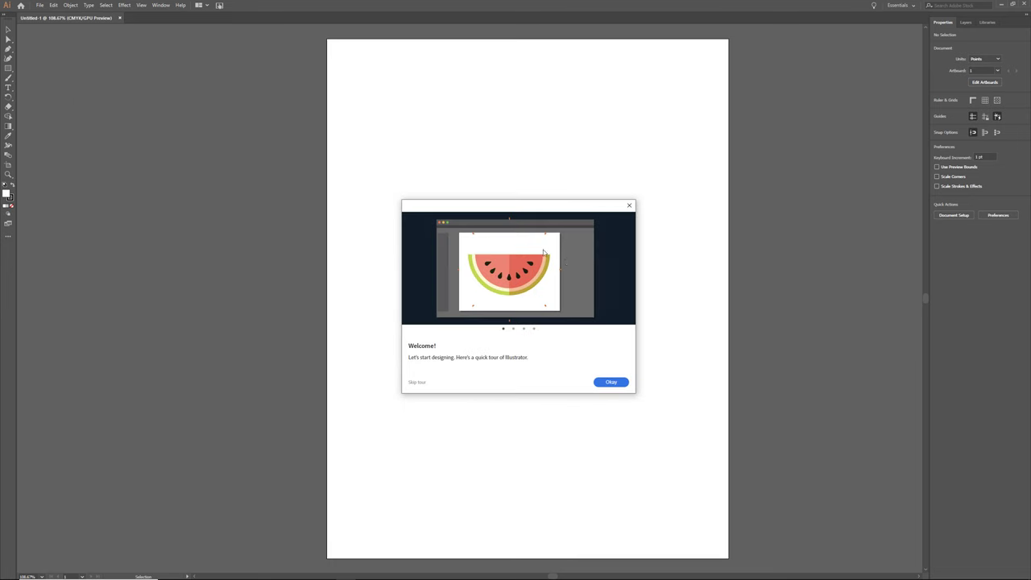
click(629, 206)
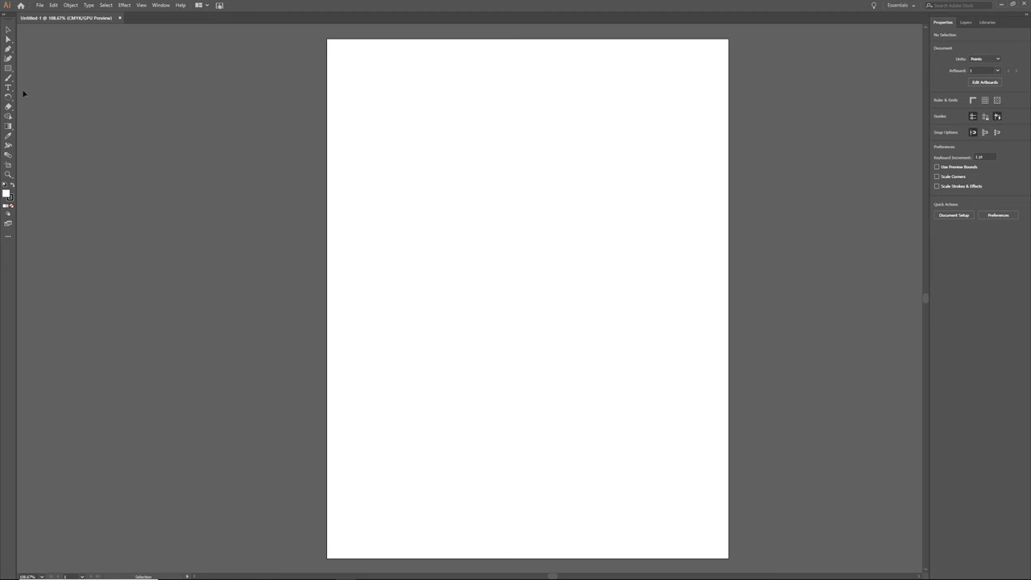
Step: Add Lorem ipsum placeholder text and scroll the font list toward Roboto
click(463, 204)
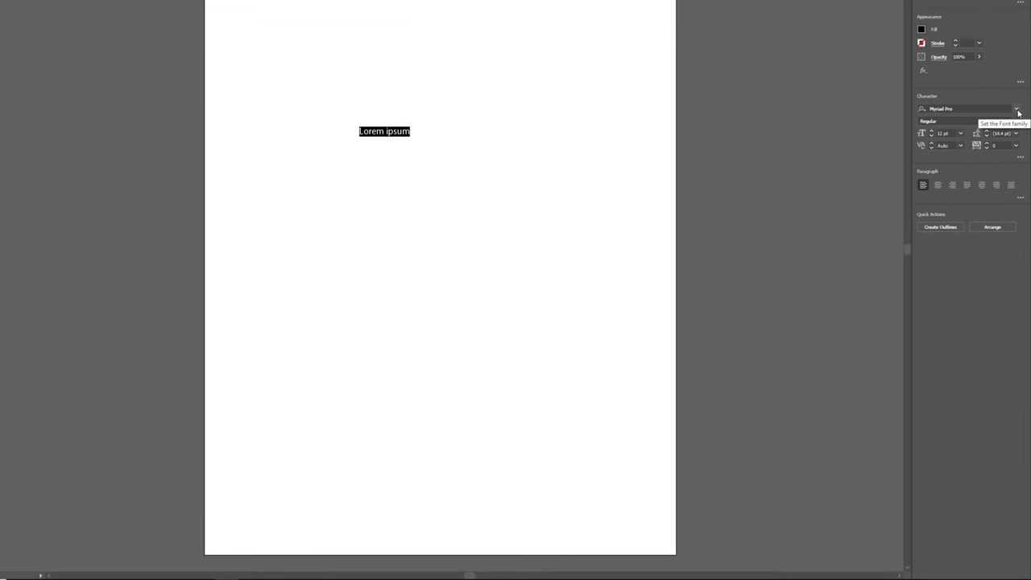
click(1017, 109)
scroll(851, 301, down, 10)
key(Down)
key(Down)
key(Down)
key(Down)
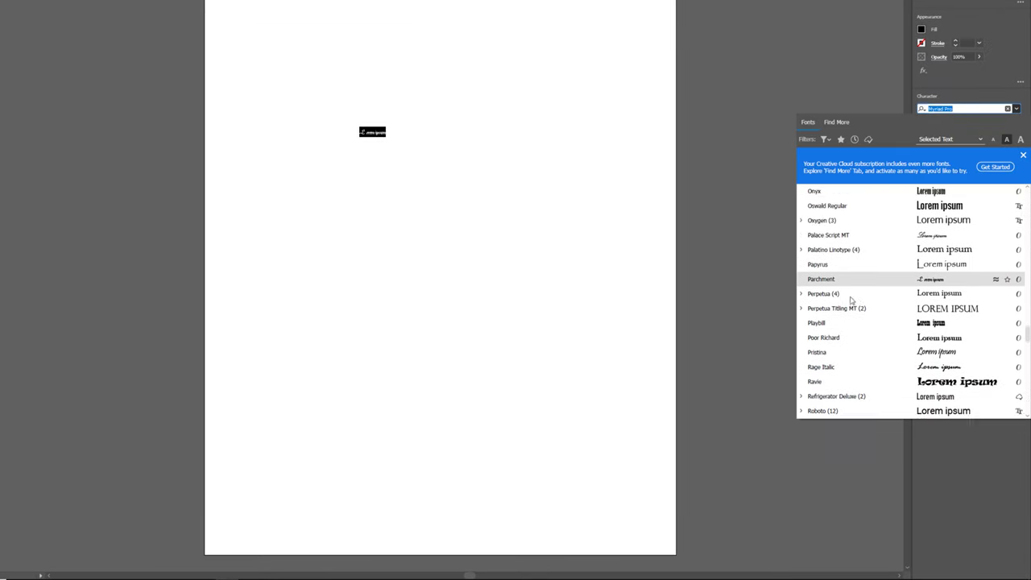